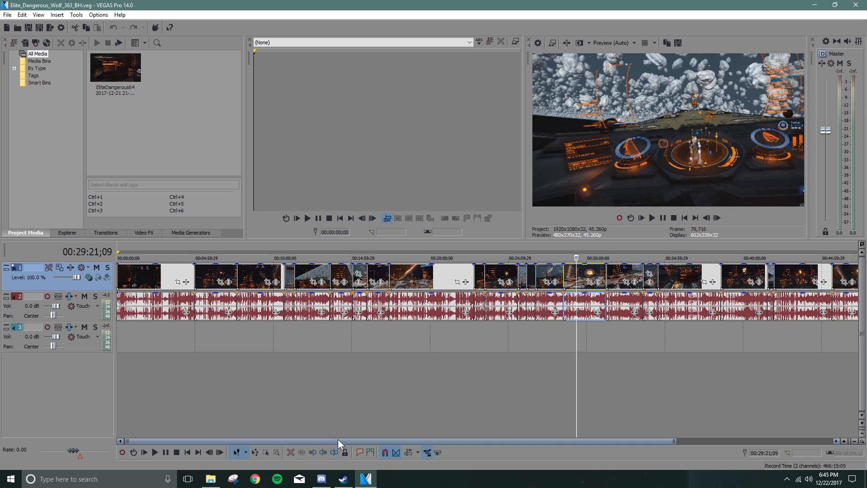
Play the selected clip in short bursts from about 00:29:21 to check the preview playback.
left_click_drag(338, 440, 303, 411)
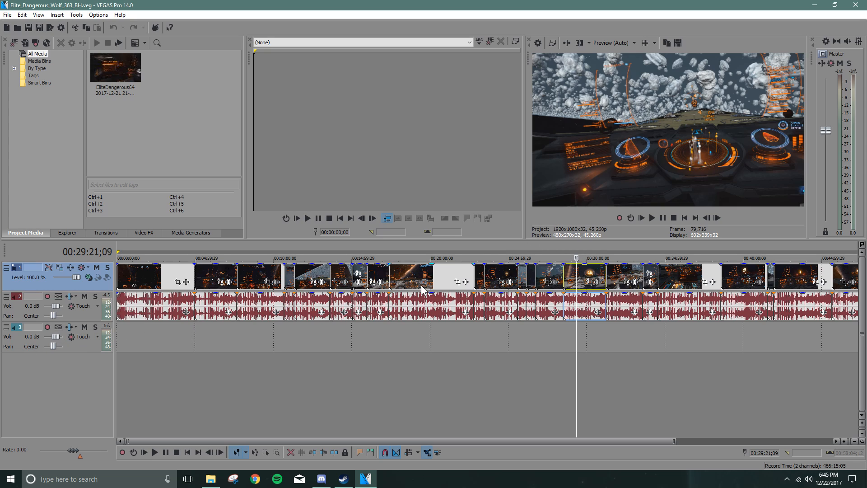
key("space")
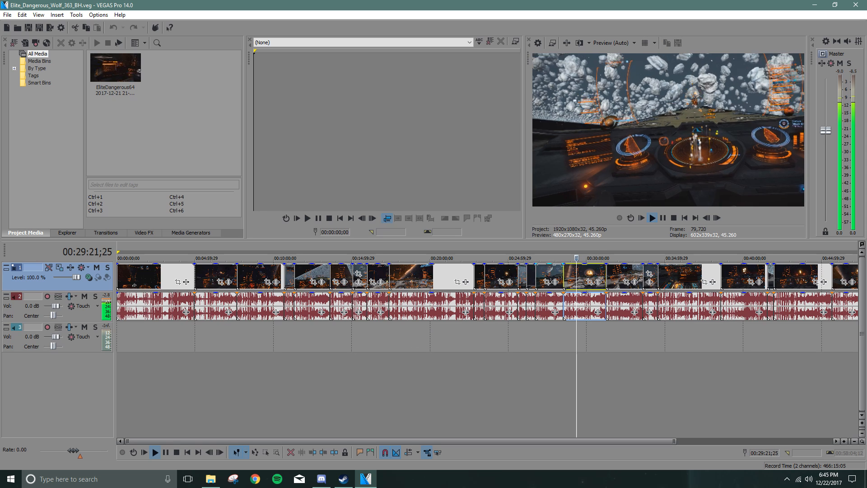
key("space")
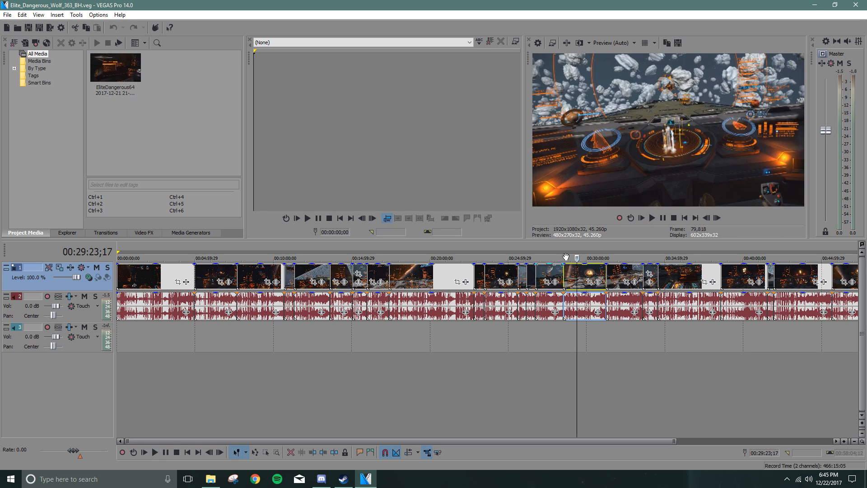
left_click(653, 218)
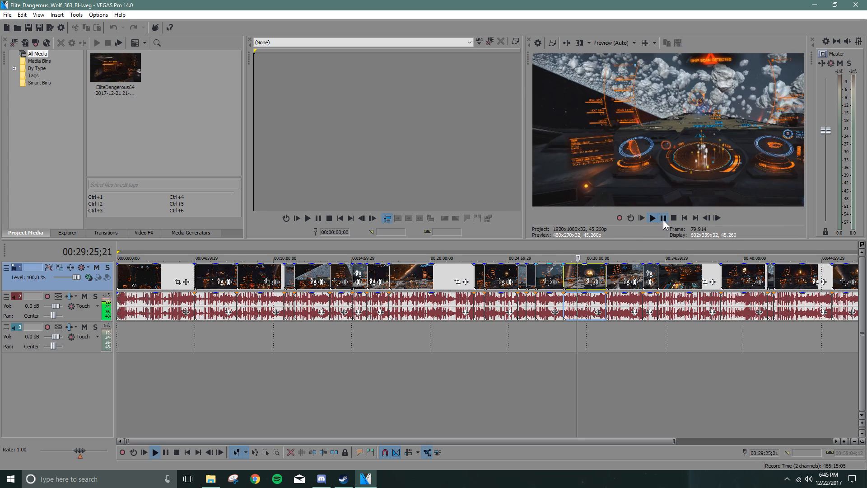
left_click(662, 217)
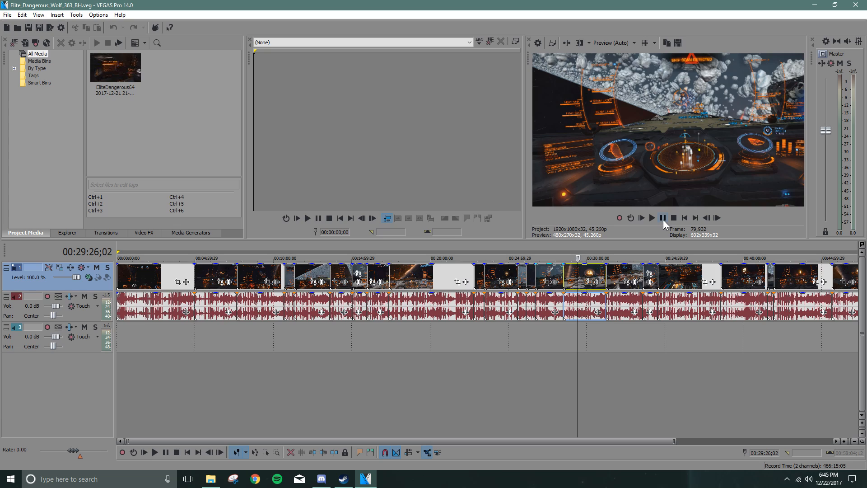
Set the video preview quality to Best (Auto) and play a short stretch of the selected clip.
left_click(632, 44)
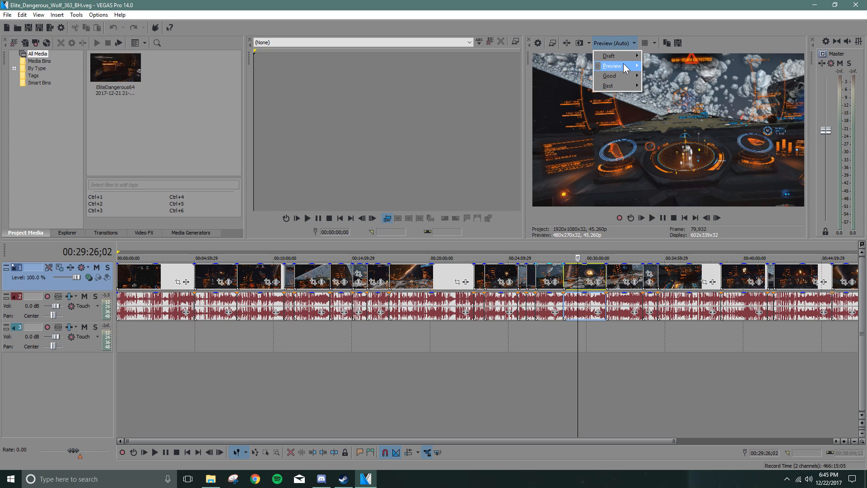
mouse_move(626, 68)
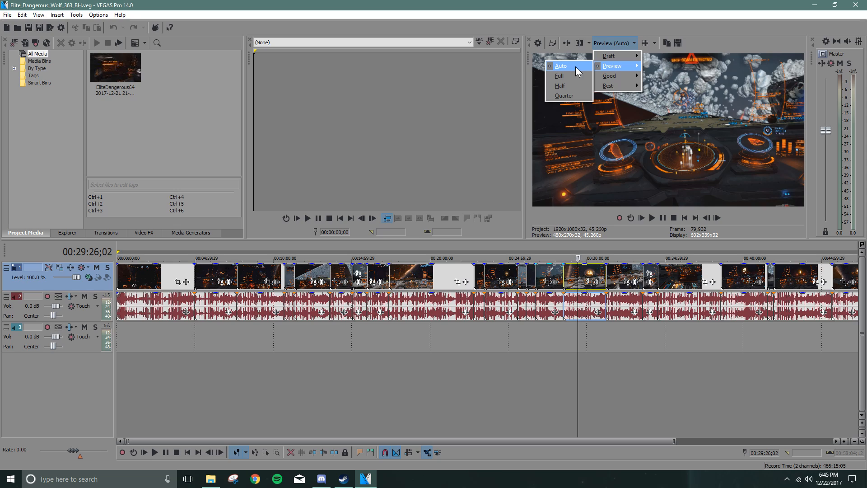
mouse_move(629, 85)
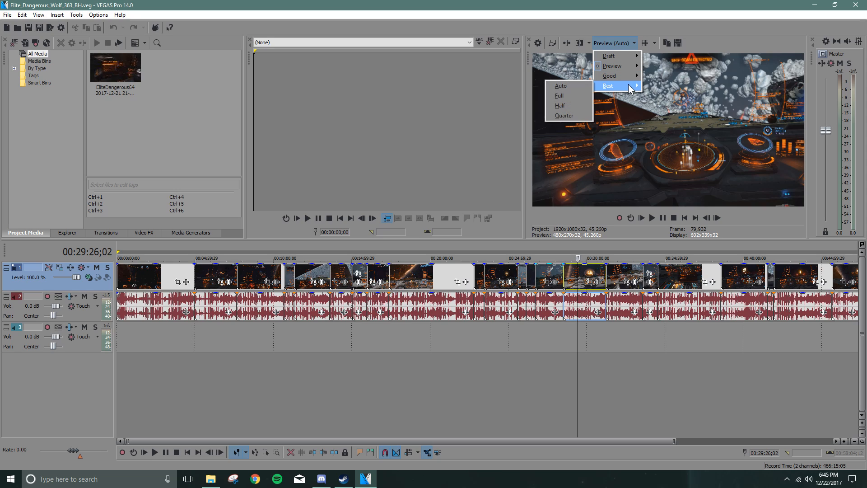
left_click(573, 85)
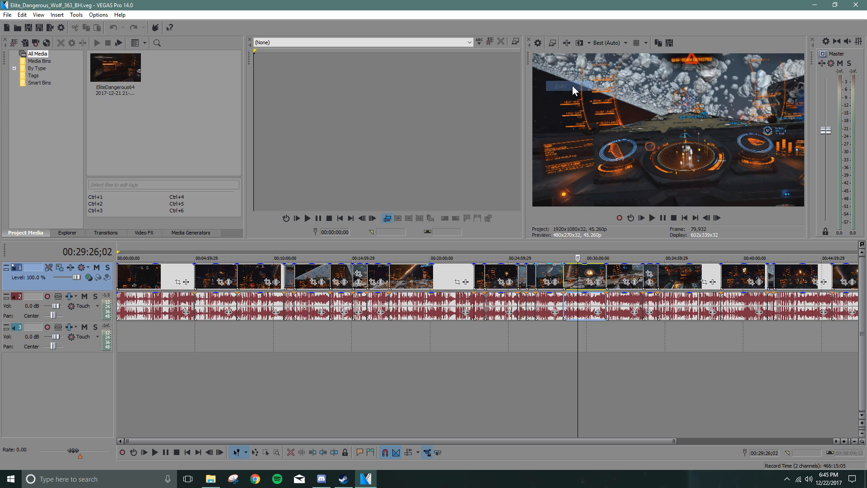
left_click(653, 219)
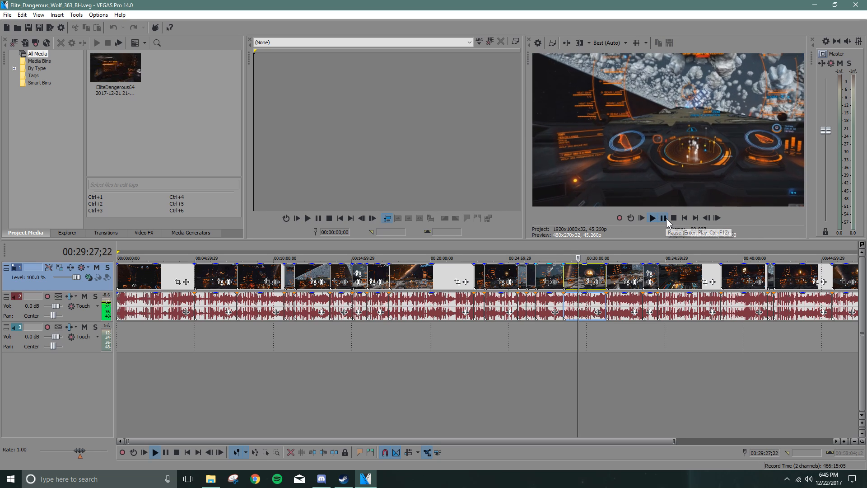
left_click(665, 219)
Return the video preview quality to Preview (Auto).
left_click(619, 44)
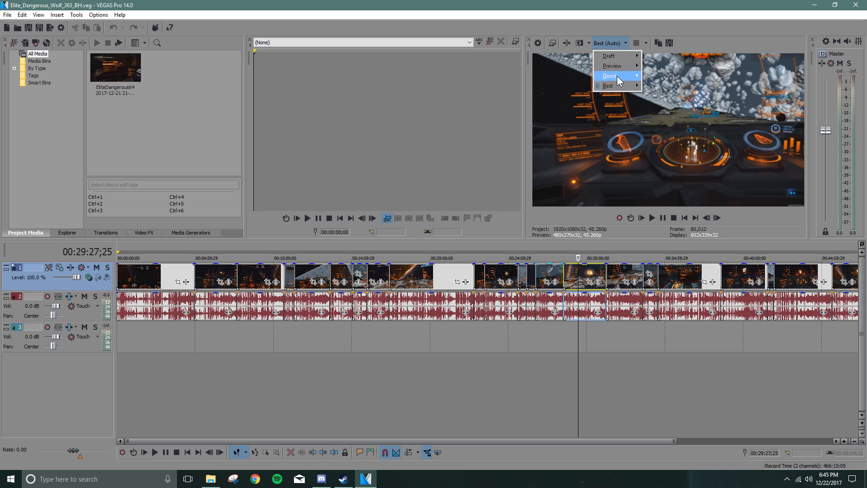
mouse_move(618, 68)
left_click(573, 69)
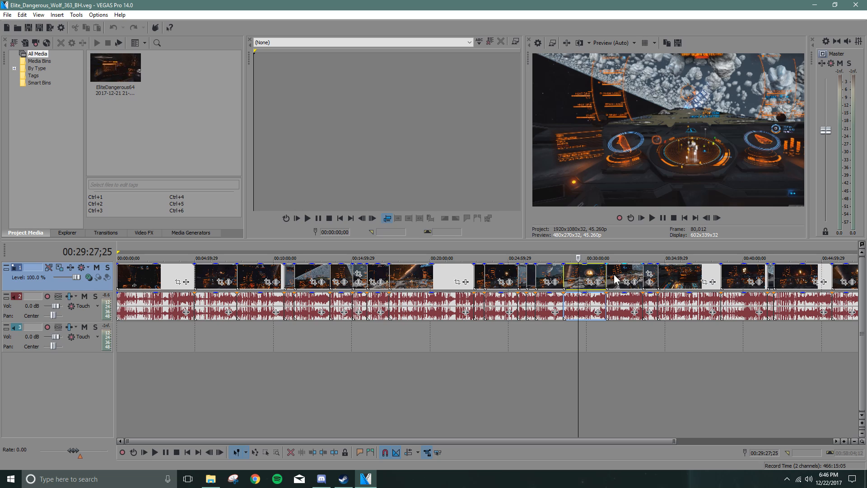
Play the end of the clip just before the 00:28:30 cut, starting from about 00:28:20.
scroll(578, 273, "up", 2)
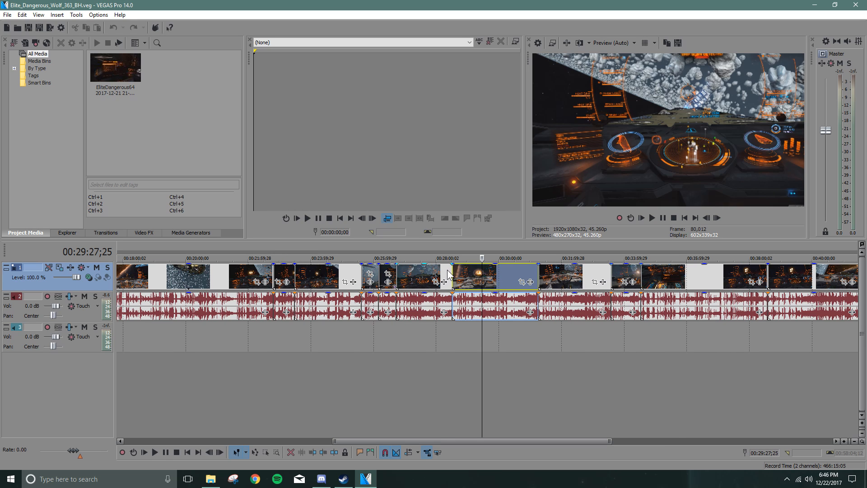
left_click(448, 274)
left_click(653, 218)
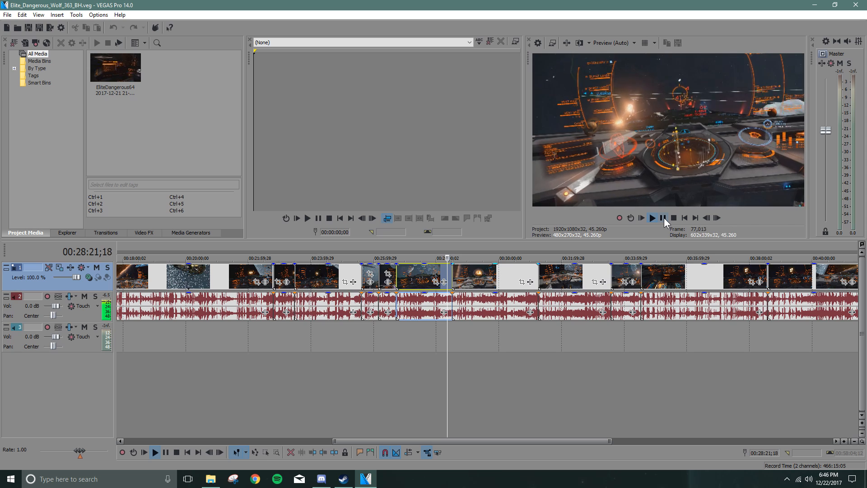
left_click(664, 218)
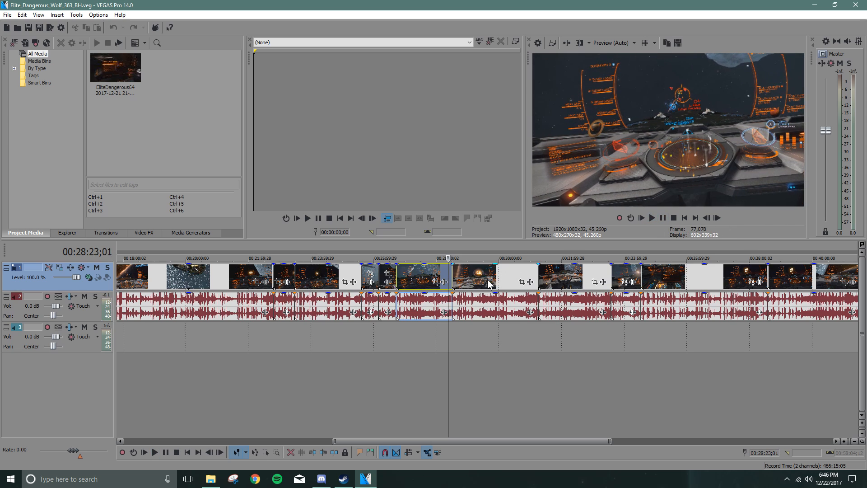
Split the video clip and its audio at 00:29:16;18.
left_click(476, 270)
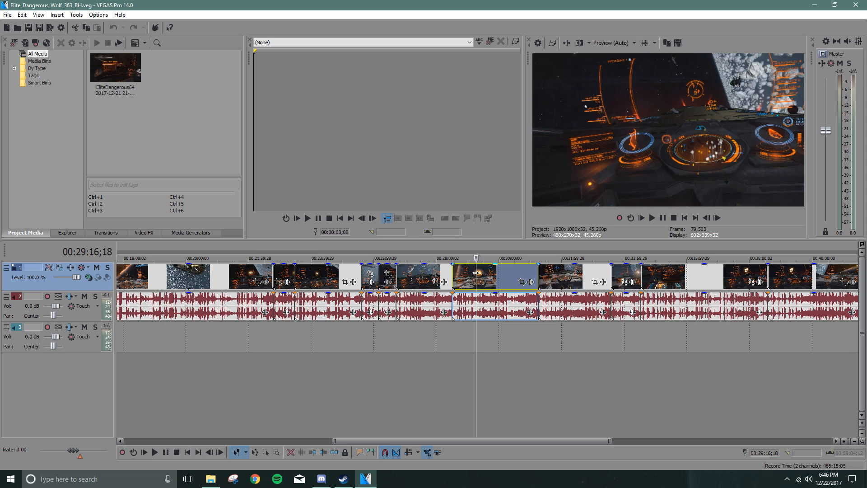
key("s")
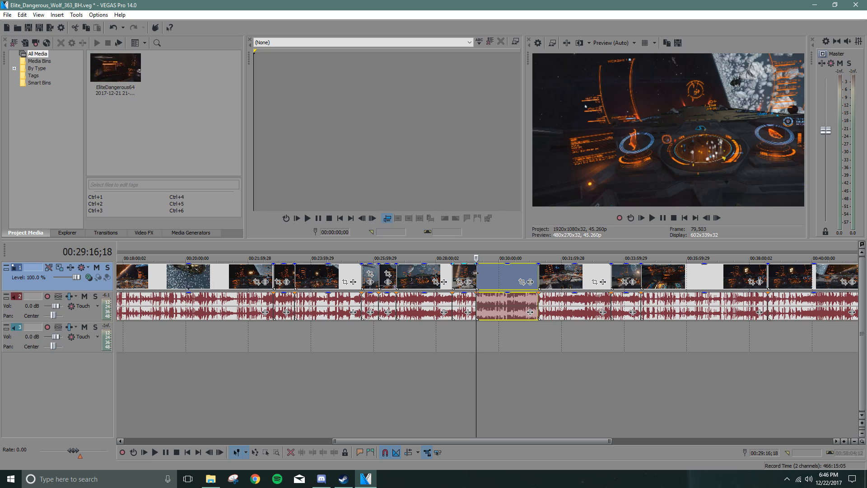
left_click(474, 274)
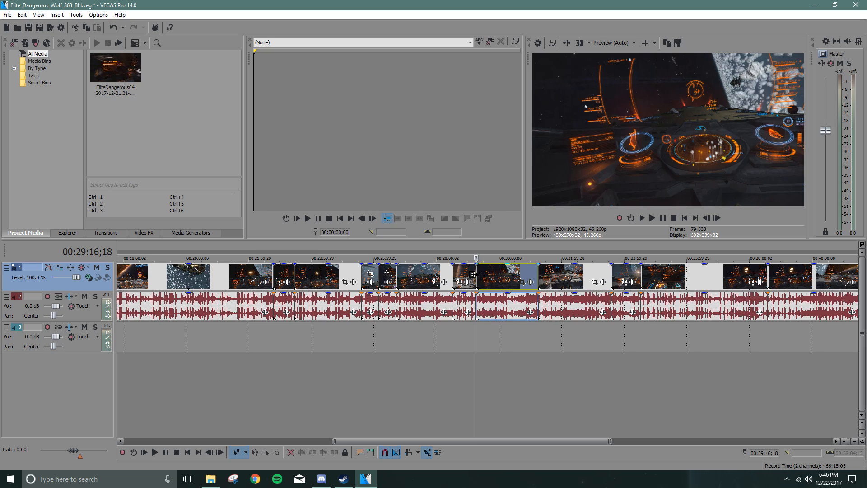
Try trimming the start of the clip piece after the split, and restore the original unsplit clip.
mouse_move(484, 275)
left_mouse_down()
mouse_move(514, 274)
mouse_move(481, 273)
left_mouse_up()
left_click(473, 276)
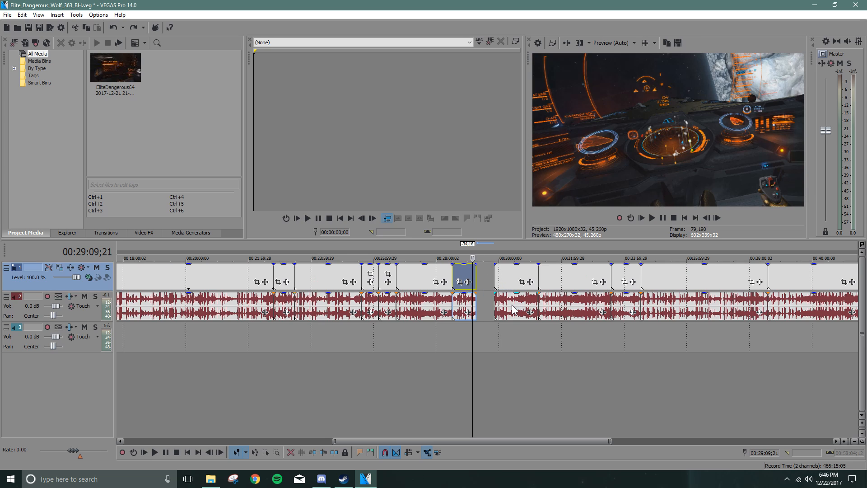
left_click_drag(495, 307, 453, 313)
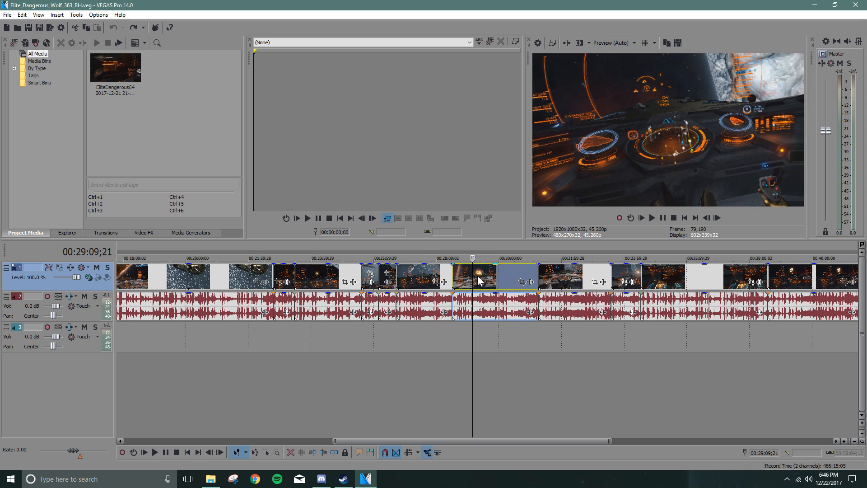
Crop the clip around the glowing explosion with Event Pan/Crop, to about 495 wide by 278 high, centred at 1,118.0 and 370.4.
scroll(528, 274, "up", 2)
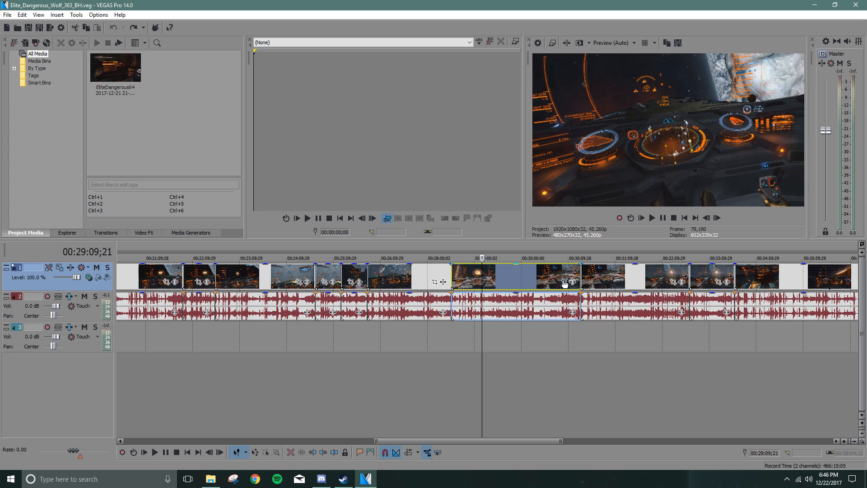
left_click(565, 283)
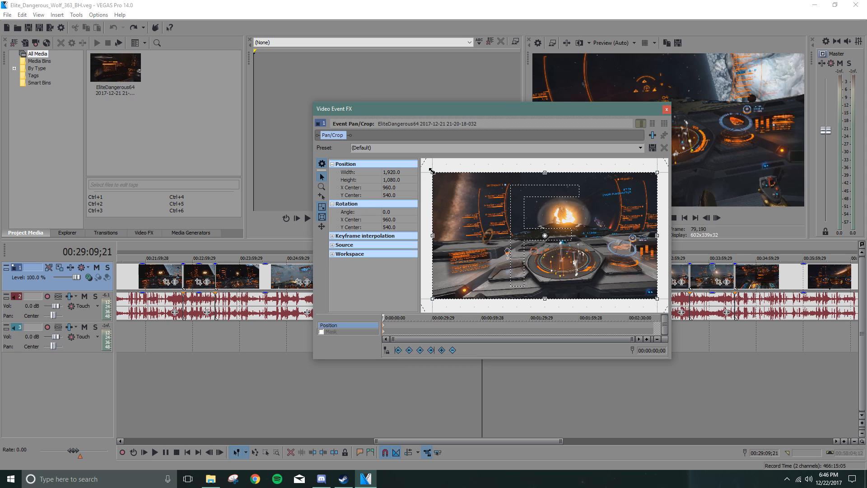
left_click_drag(431, 171, 556, 211)
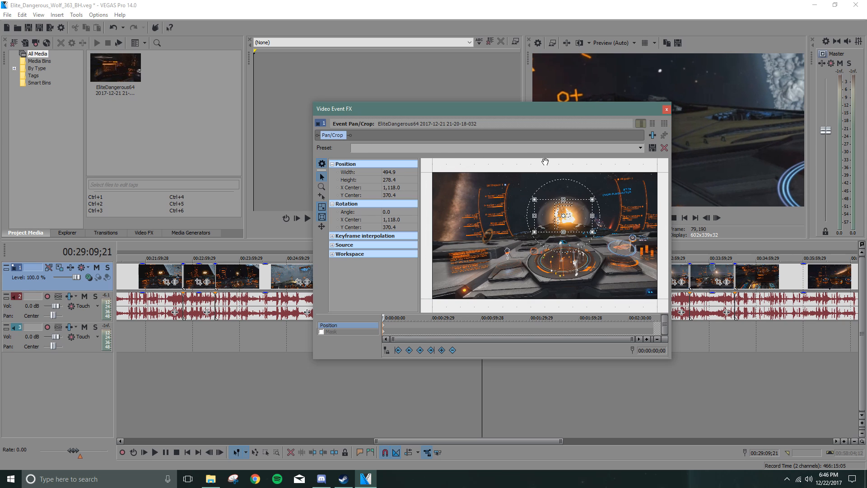
left_click_drag(535, 110, 314, 143)
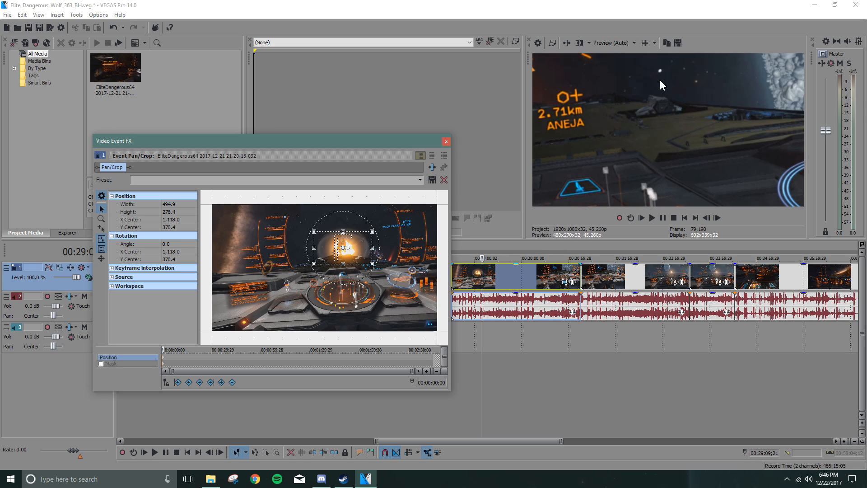
Play the cropped clip from about 00:28:50 to examine the zoomed-in picture.
left_click(467, 276)
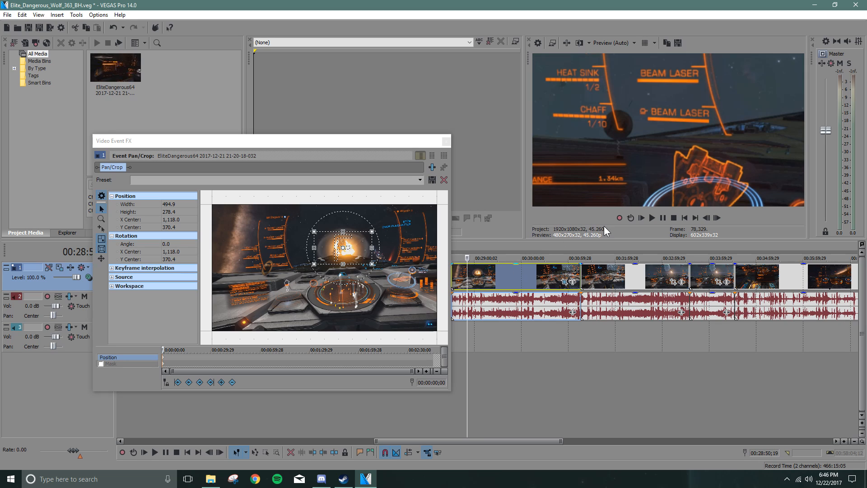
left_click(653, 217)
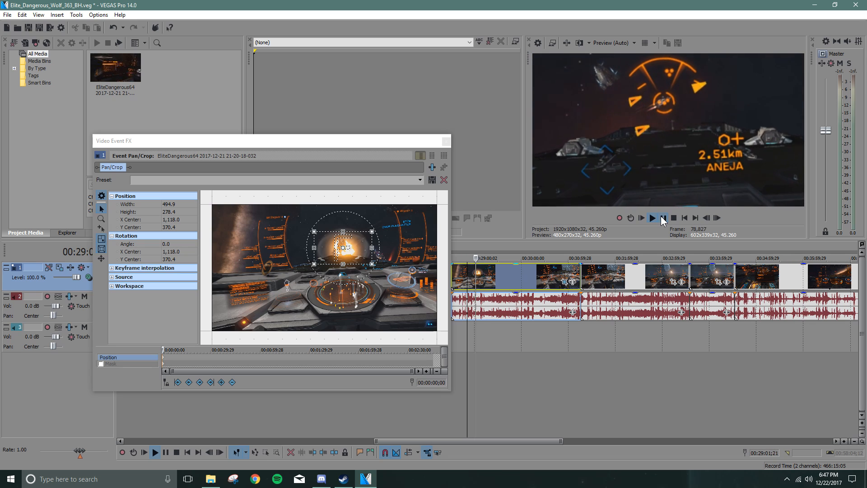
left_click(663, 217)
Close the clip's Pan/Crop settings and undo the crop.
left_click_drag(237, 145, 413, 126)
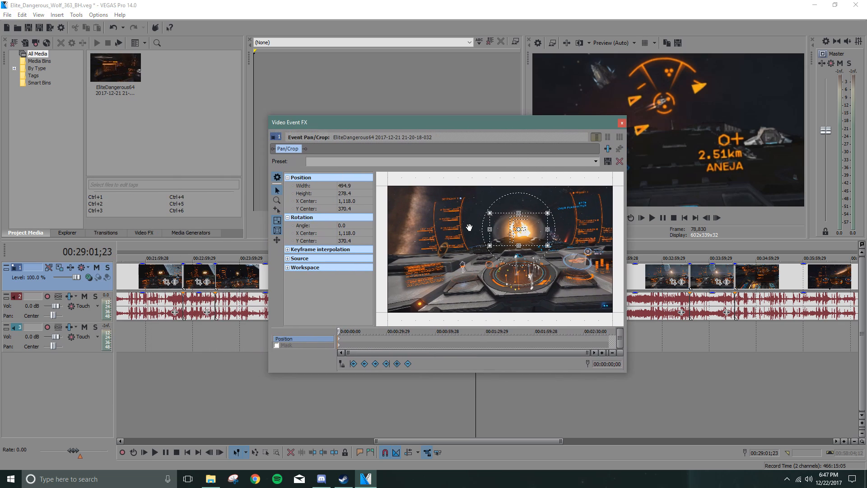
left_click(622, 122)
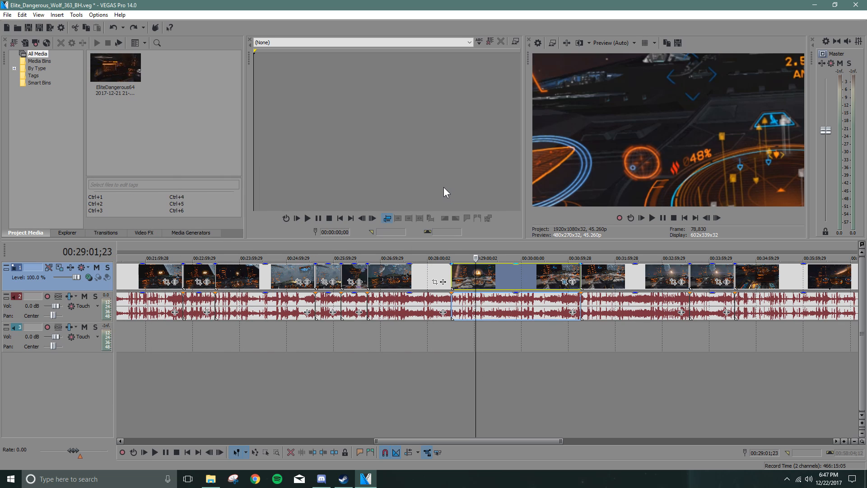
key("ctrl+z")
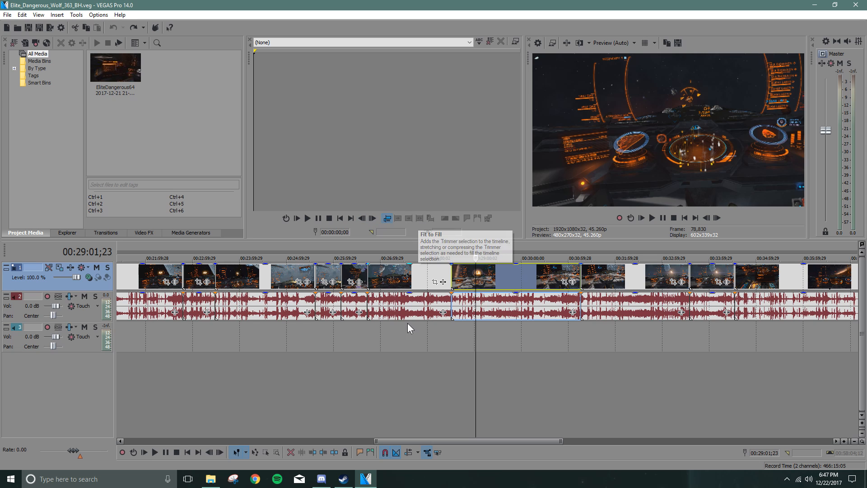
Add a fade-in to the start of the first video clip on the timeline.
left_click_drag(427, 439, 136, 462)
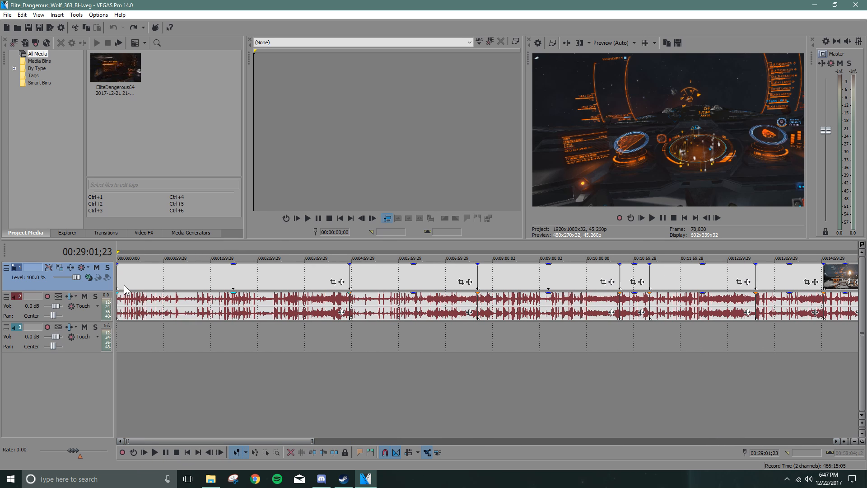
left_click(120, 270)
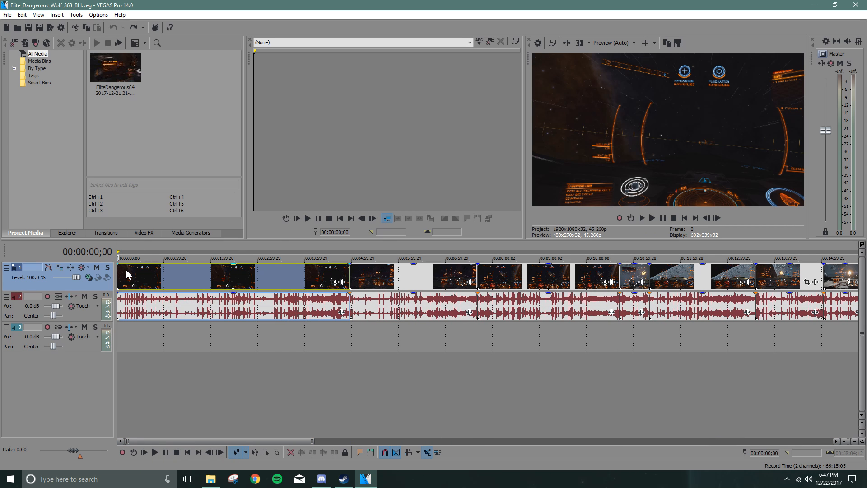
left_click(126, 269)
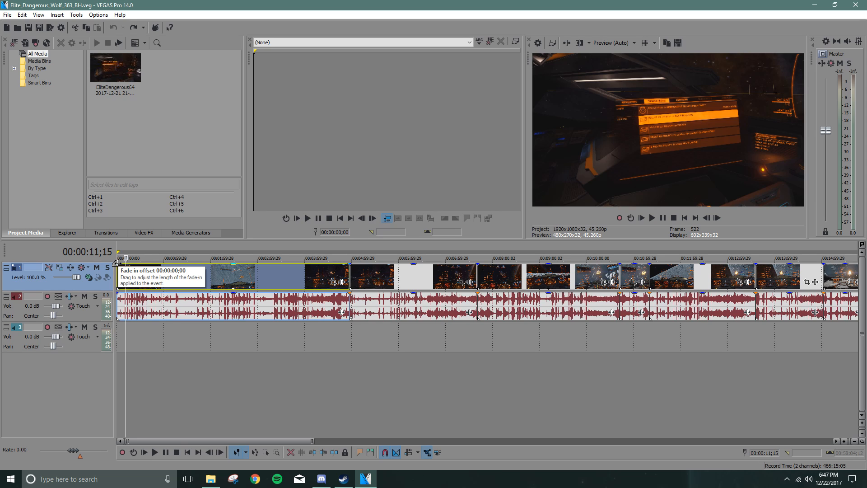
left_click_drag(117, 264, 136, 268)
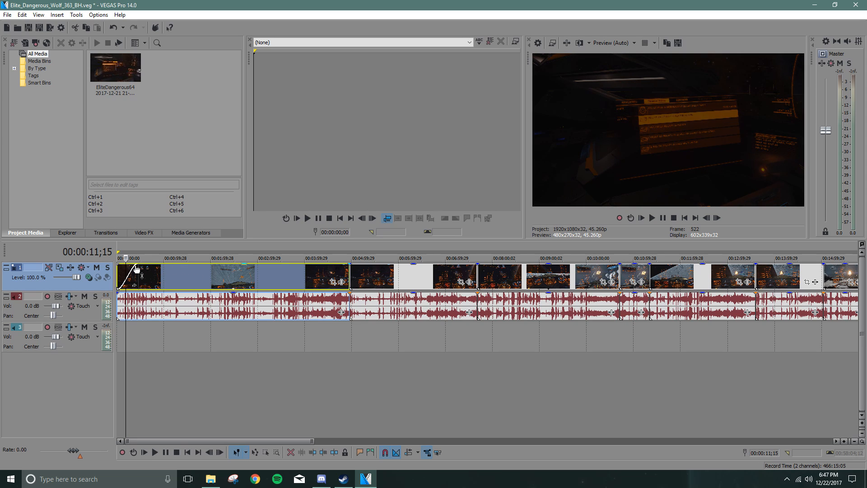
Play the first clip from about 00:00:05 to check its fade-in.
left_click(121, 269)
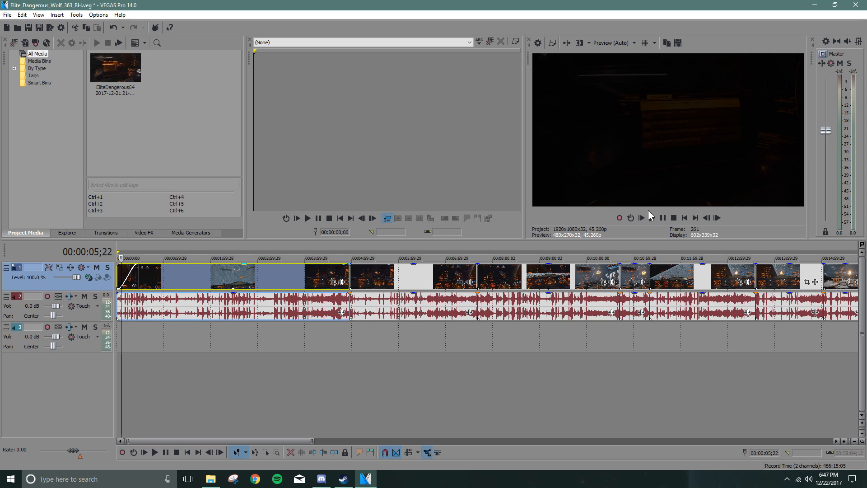
left_click(654, 218)
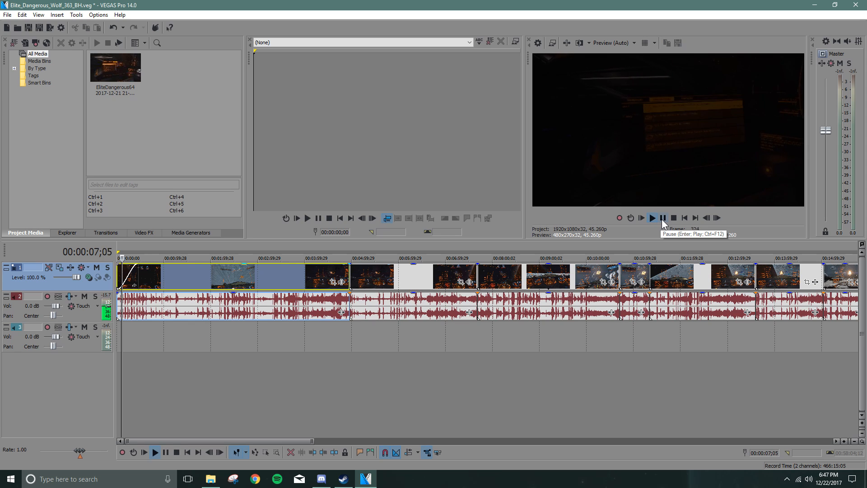
left_click(663, 218)
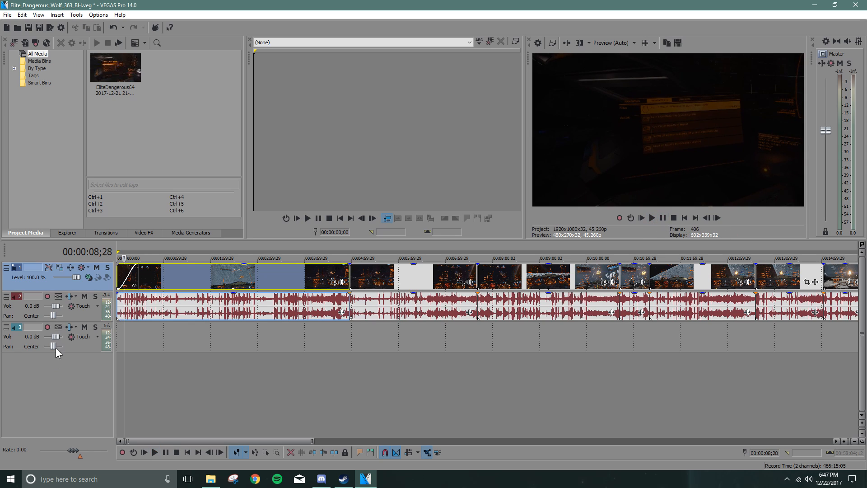
Shorten the first clip's video fade-in to about 5 seconds and give its audio a fade-in of similar length.
scroll(131, 275, "up", 4)
left_click_drag(202, 267, 182, 295)
scroll(129, 283, "up", 4)
Play the first clip from near its start to check the video and audio fade-ins together.
left_click(123, 270)
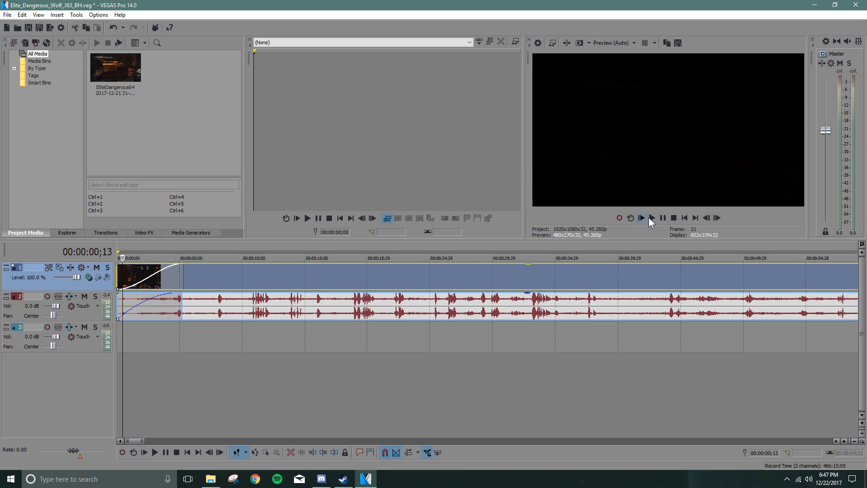
left_click(652, 218)
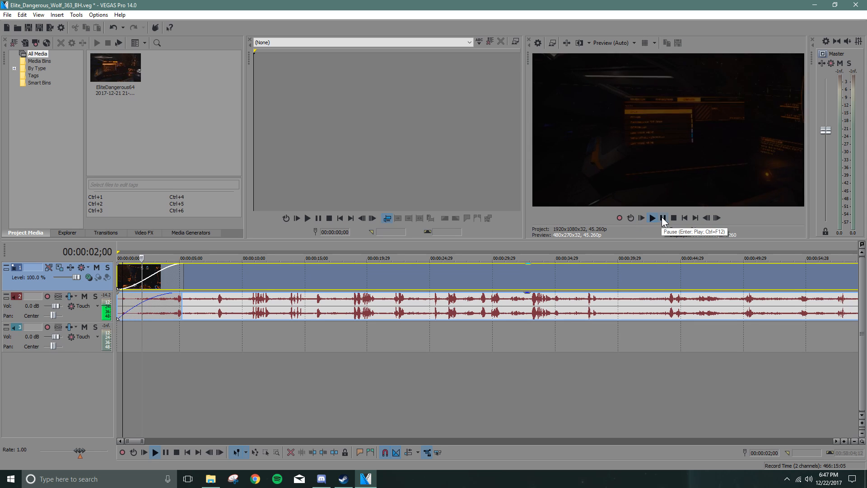
left_click(662, 218)
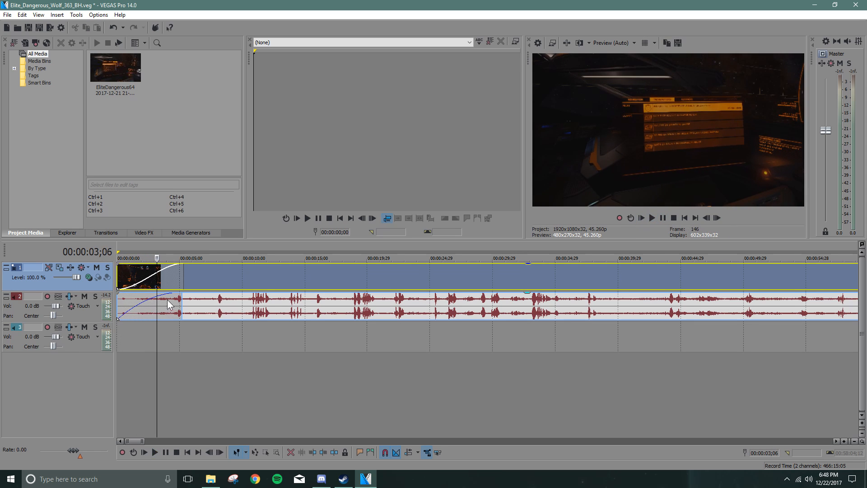
Remove the video and audio fade-ins from the start of the first clip.
left_click(182, 301)
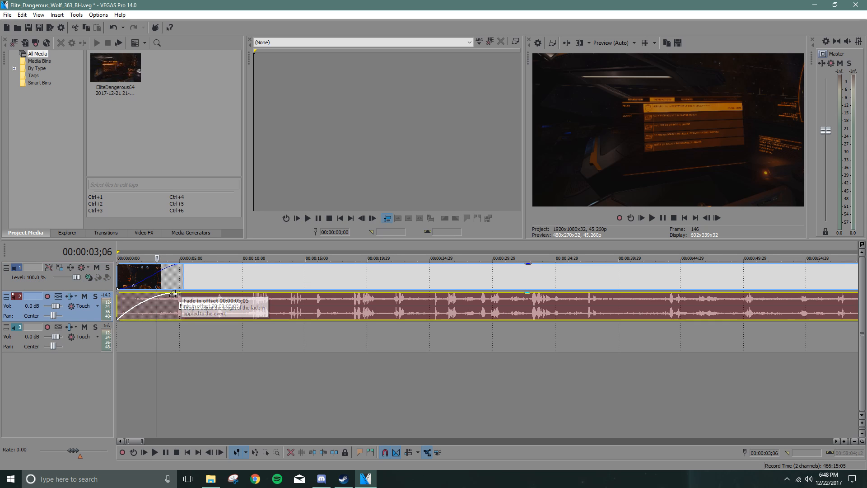
left_click(178, 267)
left_click_drag(168, 268, 131, 251)
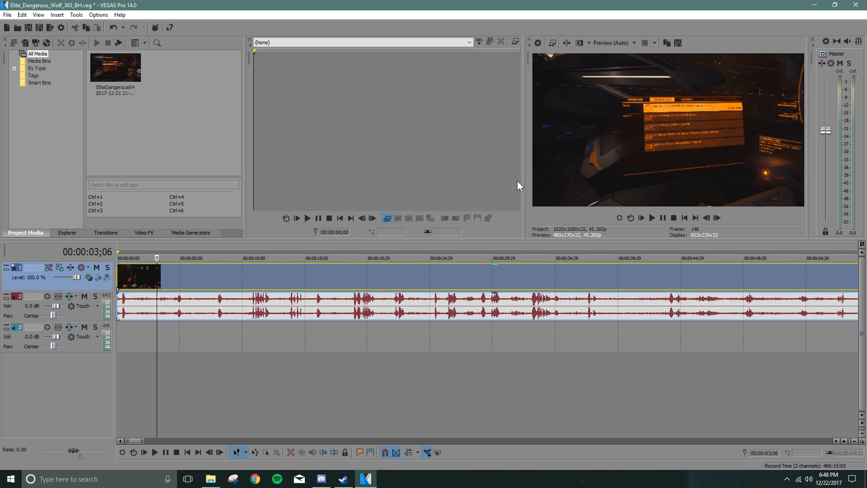
Mark a loop region from about 00:07:29;25 to 00:07:51;26 across the cut between the second and third clips.
scroll(529, 294, "down", 10)
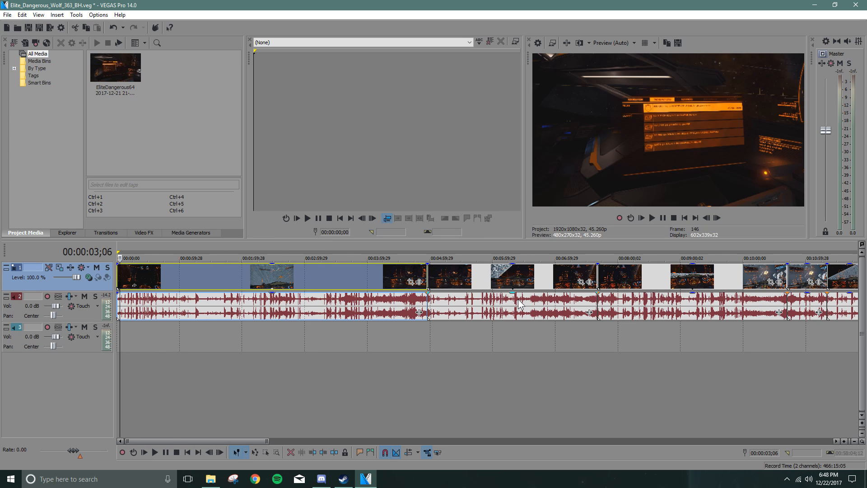
scroll(520, 305, "down", 5)
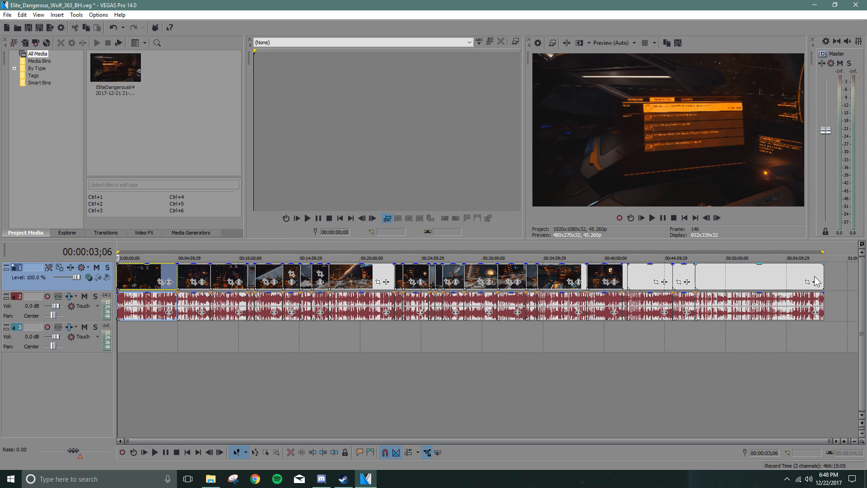
scroll(181, 308, "up", 5)
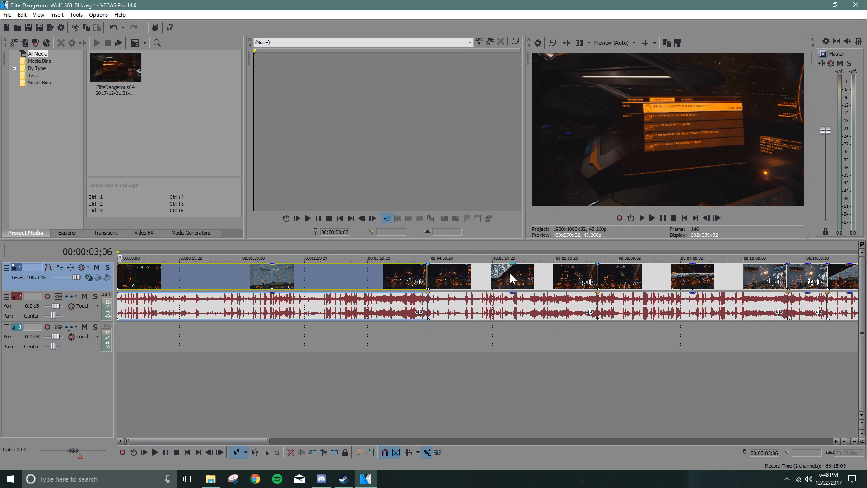
left_click(510, 273)
left_click(590, 270)
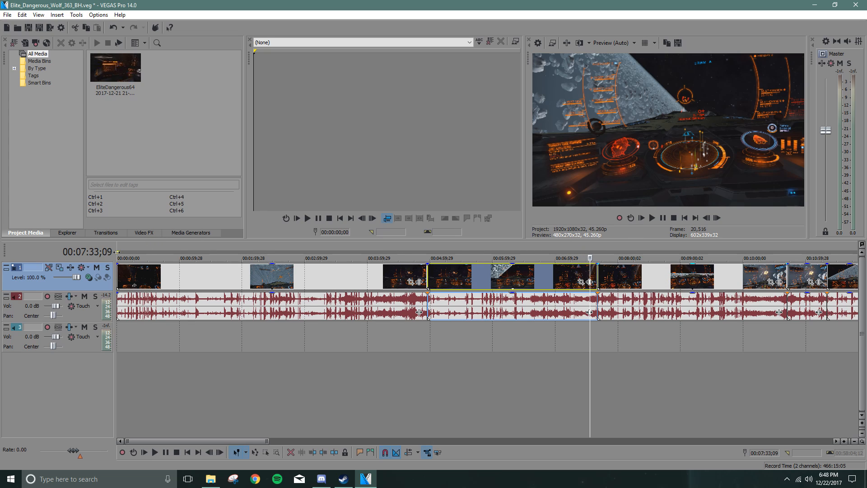
left_click(588, 247)
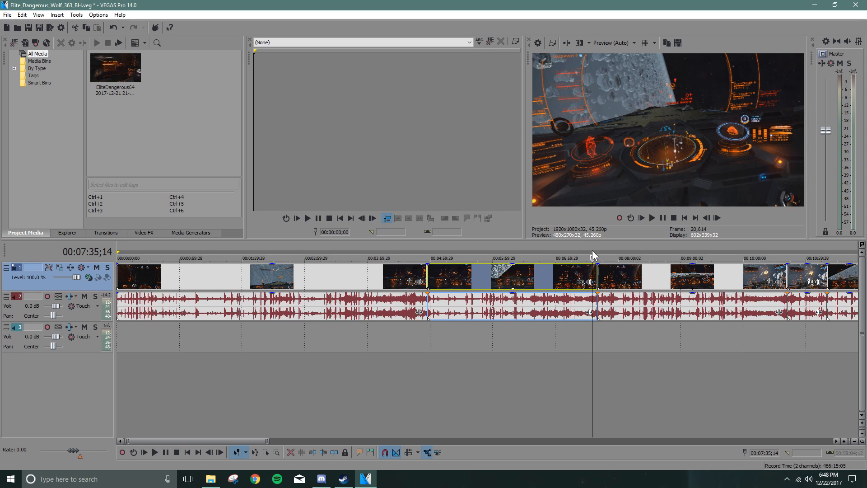
left_click_drag(586, 250, 609, 249)
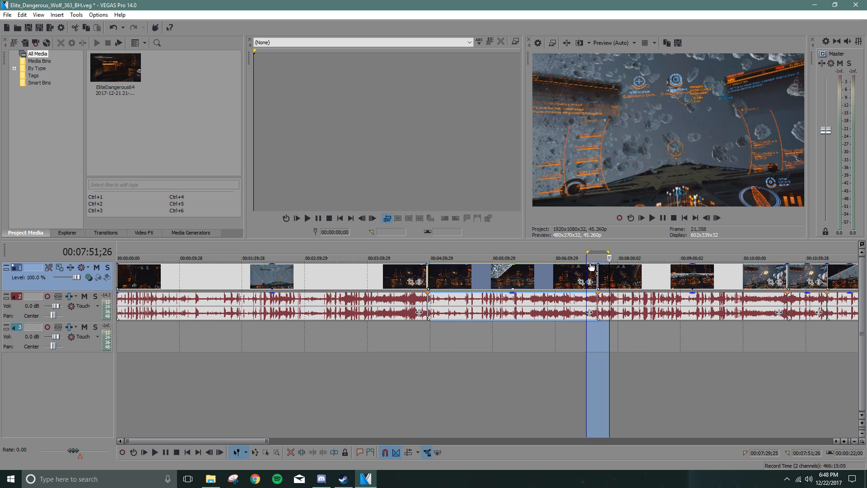
Play the marked region from about 00:07:30 to preview the footage before the cut.
scroll(592, 266, "up", 4)
left_click(392, 267)
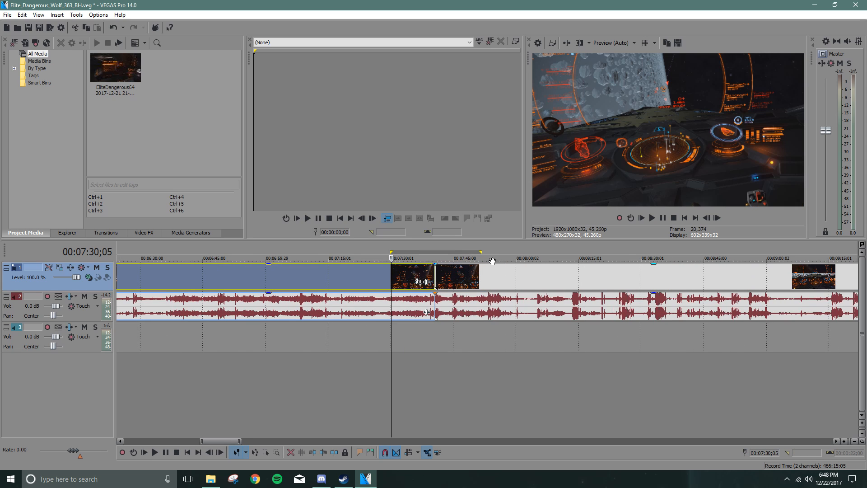
left_click(652, 217)
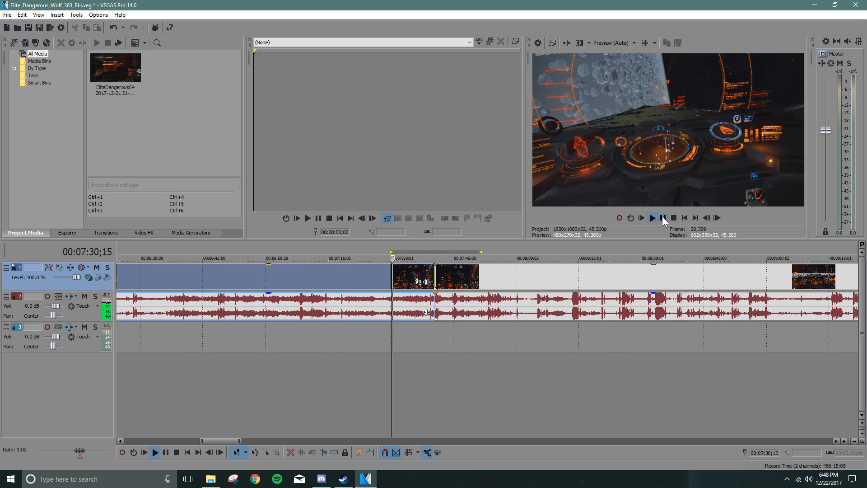
left_click(662, 219)
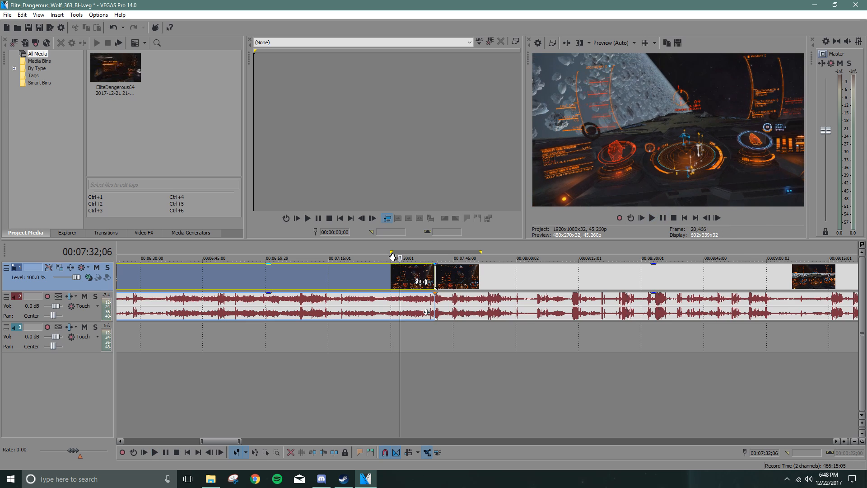
Narrow the loop region to about 5 seconds across the cut between the second and third clips and play it.
left_click_drag(393, 250, 458, 251)
left_click(424, 251)
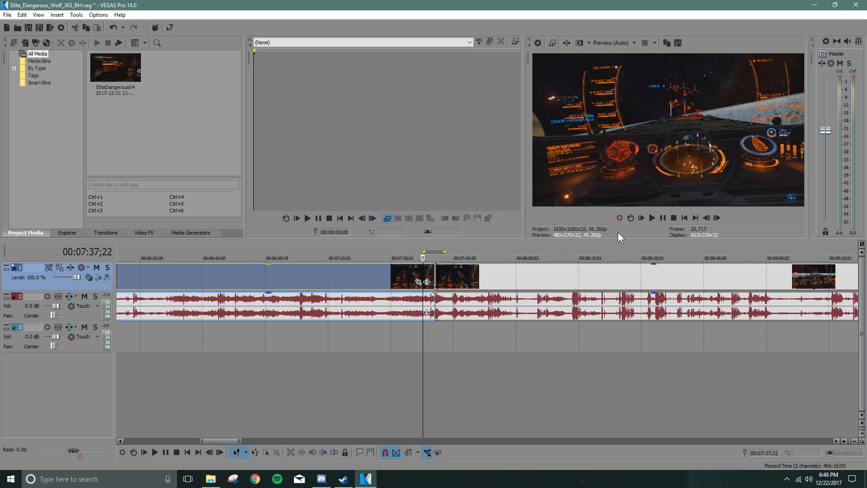
left_click(651, 218)
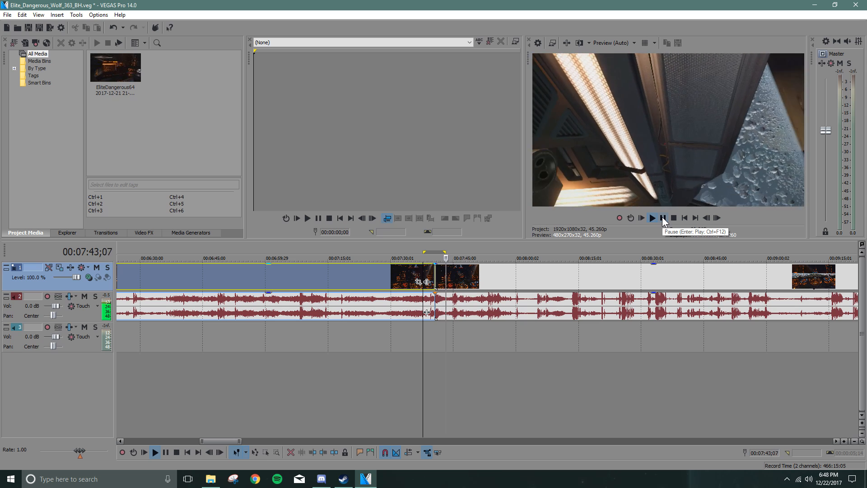
left_click(662, 218)
Set the loop region selection to the whole project.
scroll(414, 256, "down", 5)
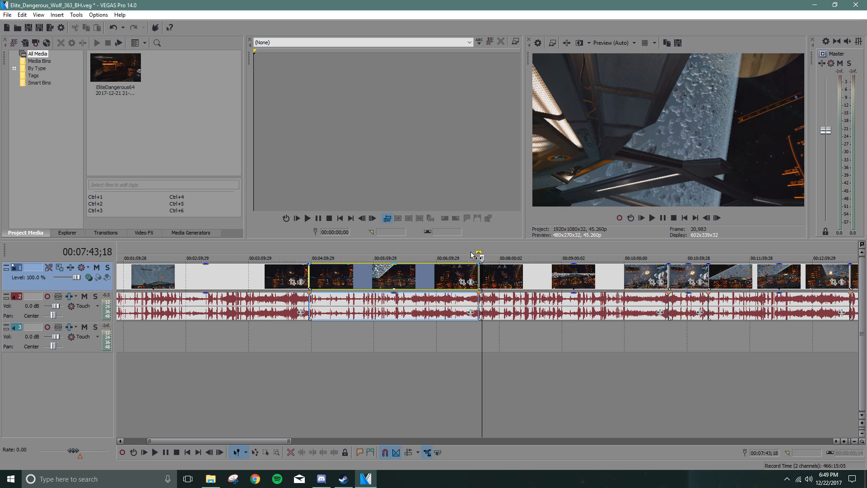
scroll(457, 258, "down", 3)
scroll(324, 283, "up", 3)
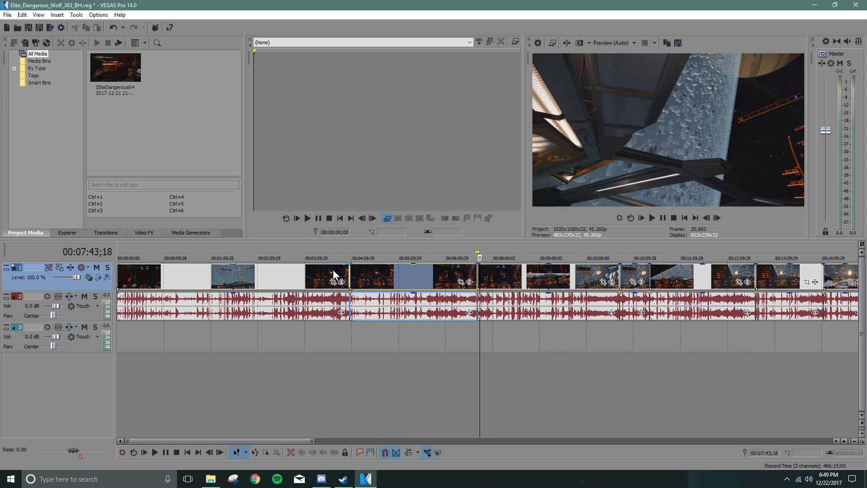
right_click(470, 254)
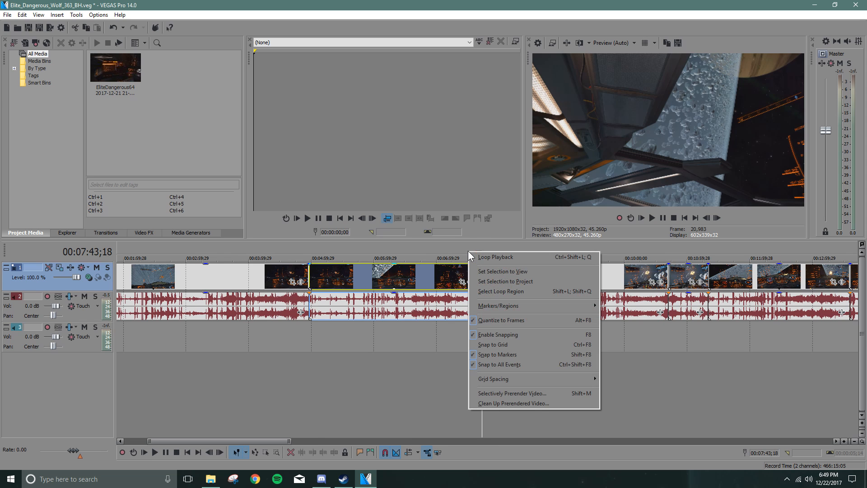
left_click(545, 284)
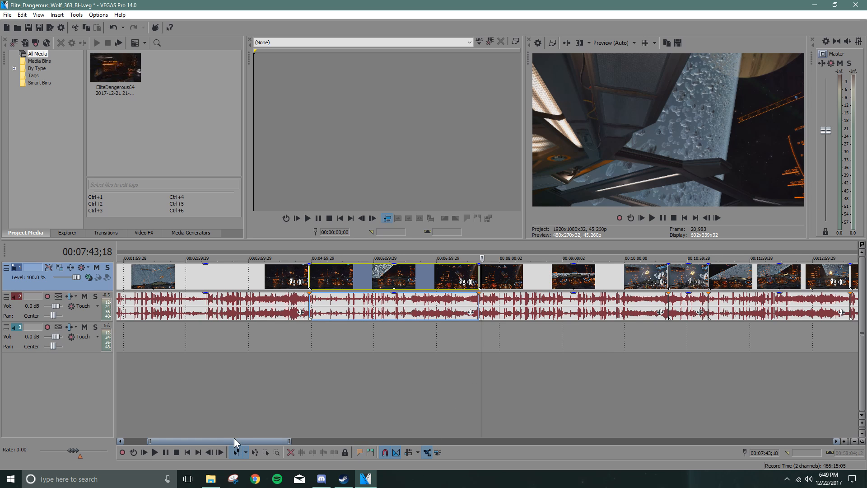
Mark a loop region of about 16 seconds over the cut between the first and second clips and set the selection to the view.
left_click_drag(234, 441, 186, 419)
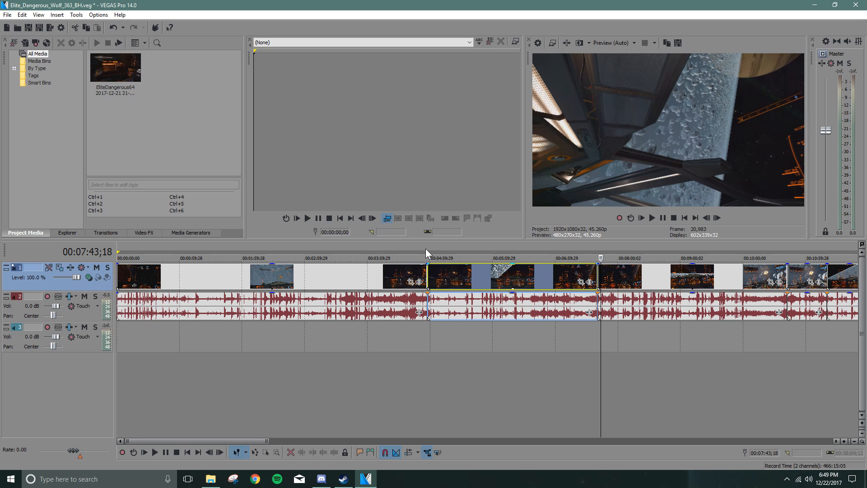
left_click_drag(421, 247, 438, 249)
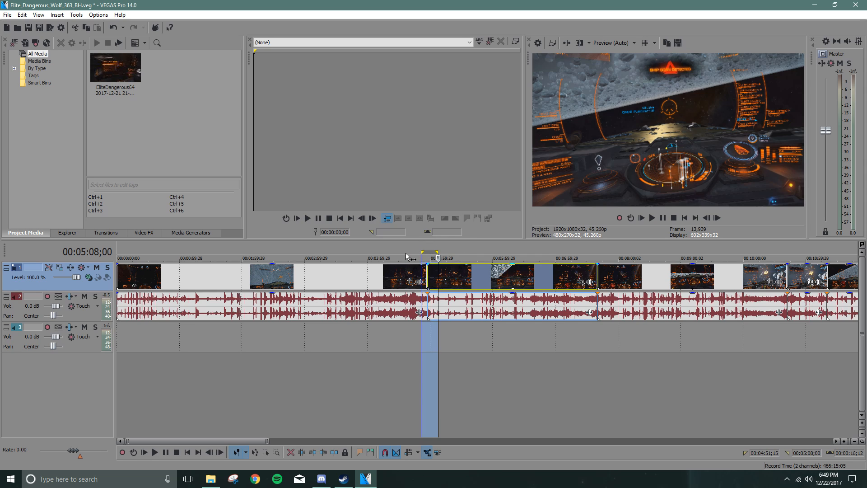
right_click(406, 253)
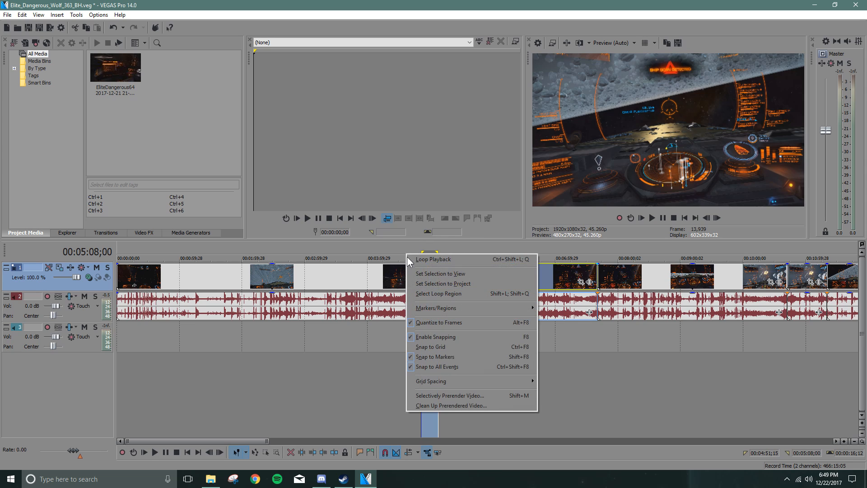
left_click(473, 273)
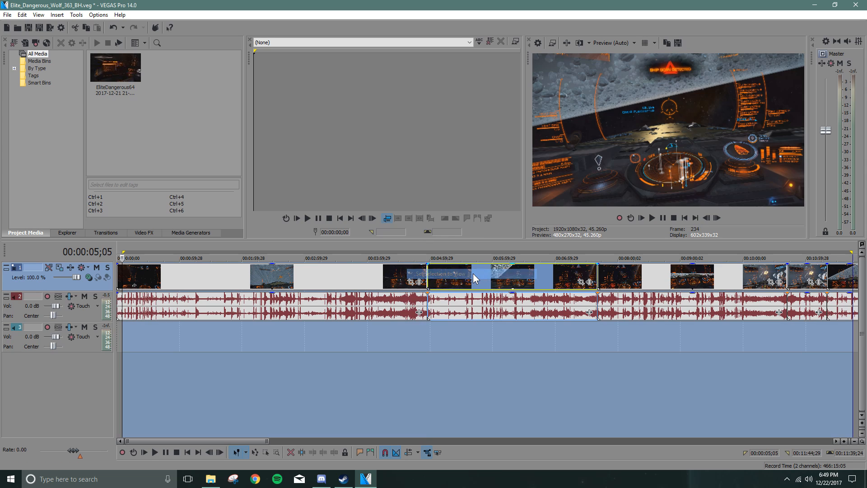
Reset the selection to the full project length and place the playhead at about 00:04:06.
right_click(432, 244)
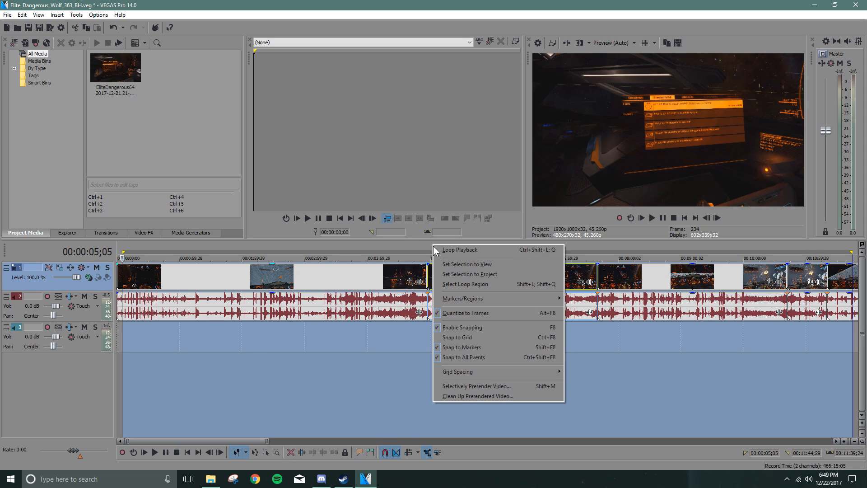
left_click(505, 275)
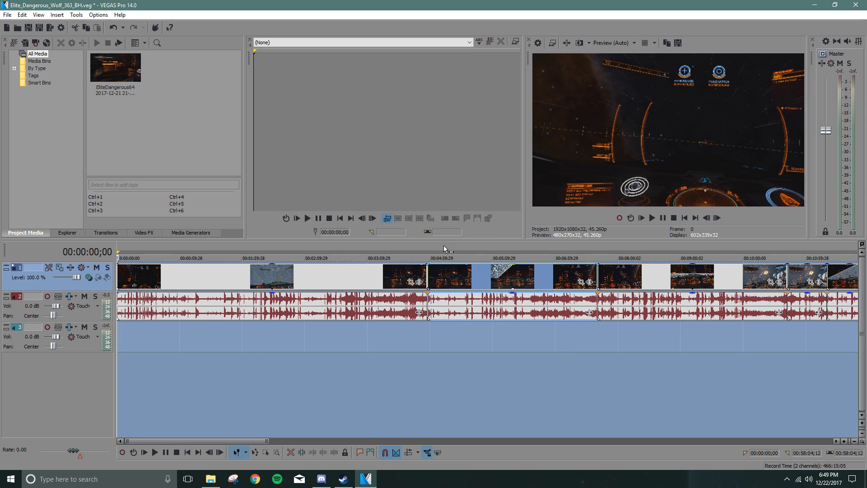
left_click(374, 247)
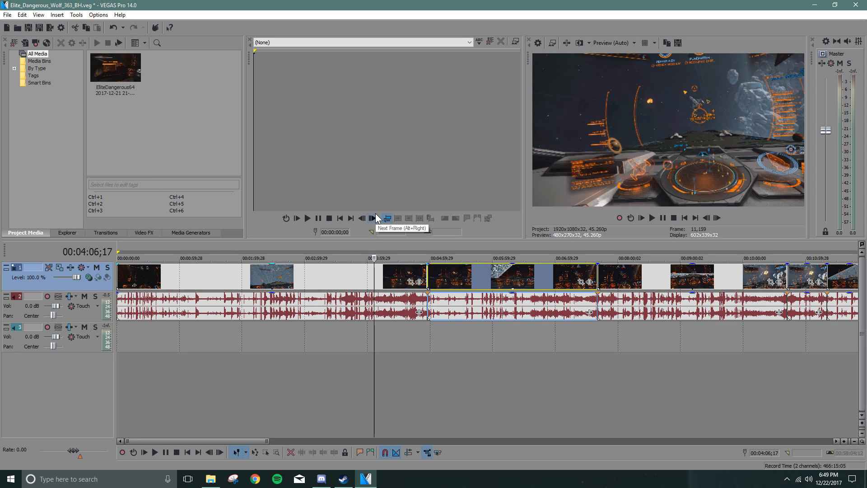
Set up a render of the project with the MainConcept AVC/AAC template "Bandicam 1080p 60fps single-pass".
left_click(3, 14)
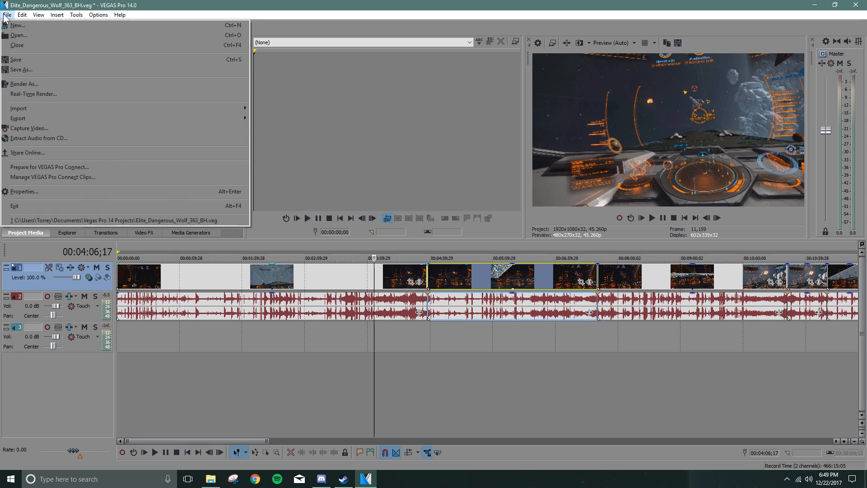
left_click(75, 84)
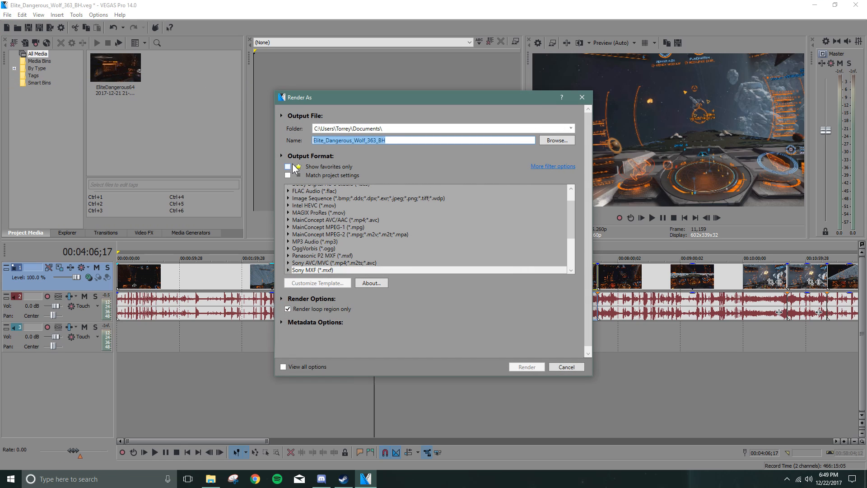
mouse_move(569, 215)
left_mouse_down()
mouse_move(573, 207)
mouse_move(576, 232)
mouse_move(577, 225)
left_mouse_up()
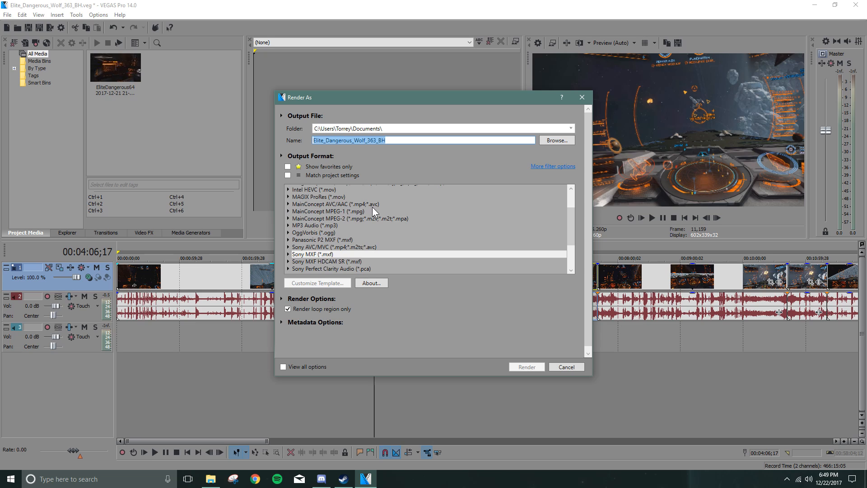
left_click(289, 204)
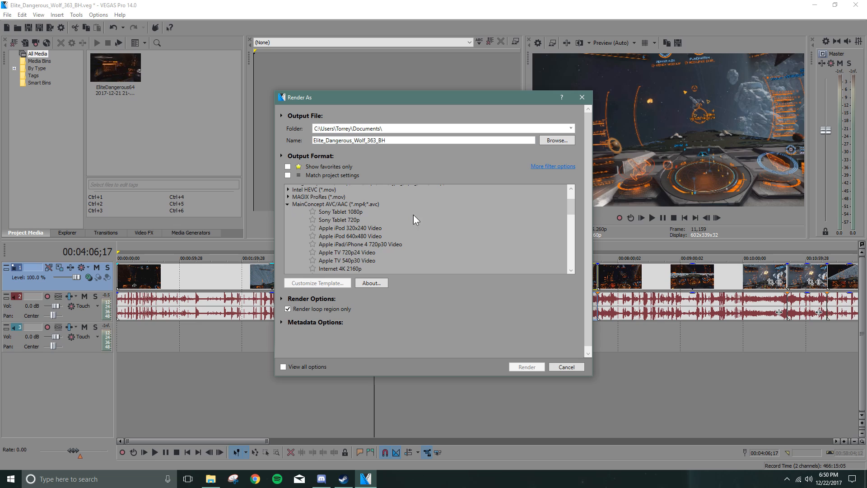
scroll(443, 221, "down", 8)
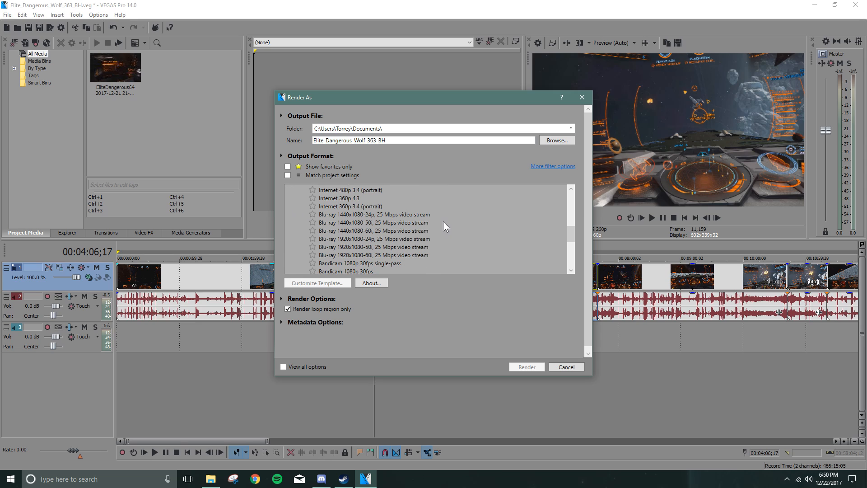
scroll(443, 222, "down", 3)
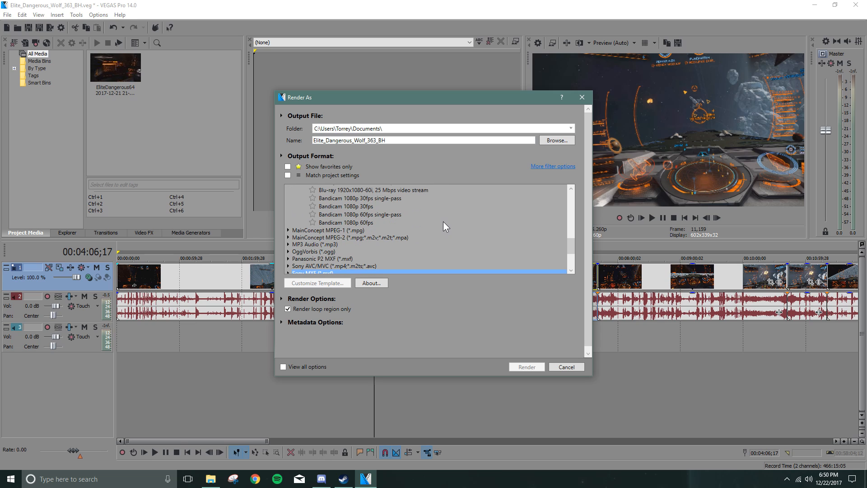
left_click(341, 215)
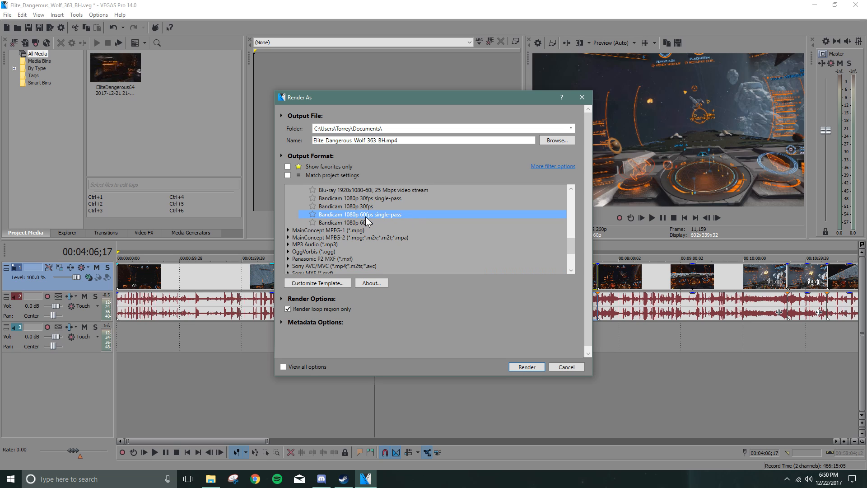
Review the render template's custom video, audio, system and project settings, and accept them.
left_click(317, 283)
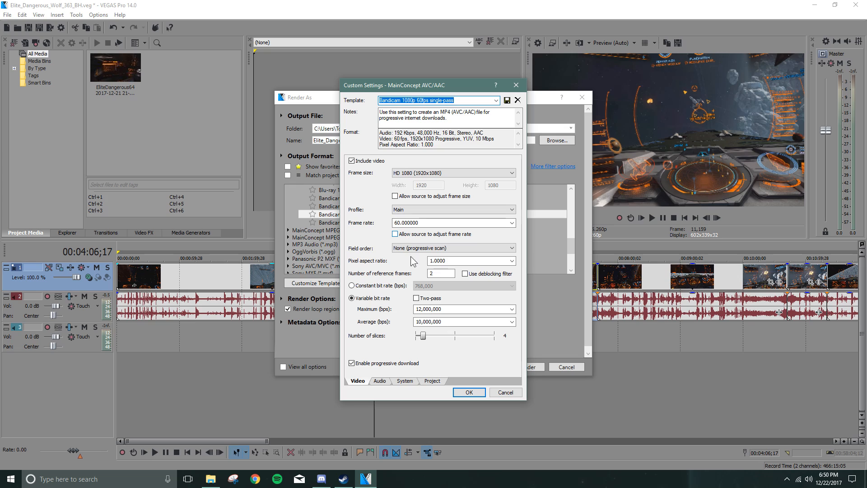
left_click(382, 381)
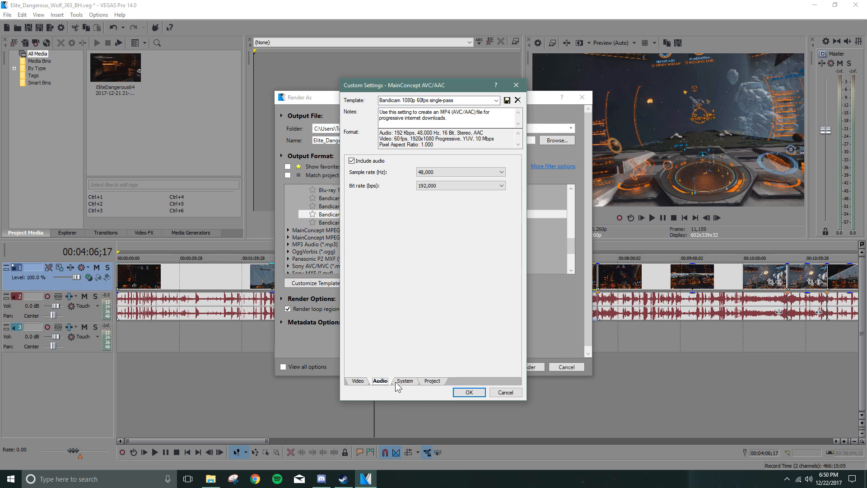
left_click(403, 382)
left_click(432, 382)
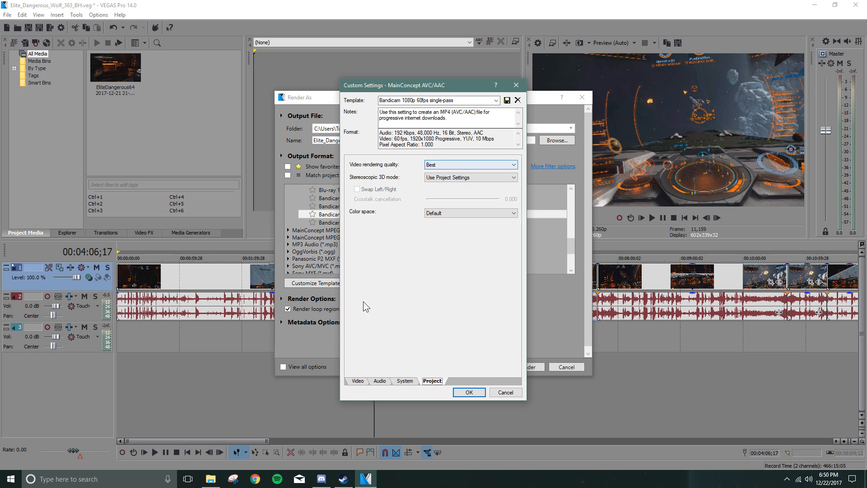
left_click(352, 381)
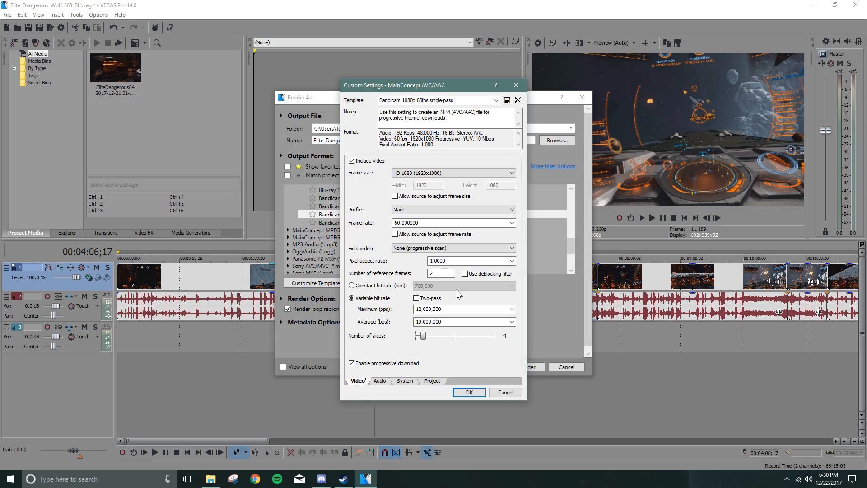
left_click(461, 392)
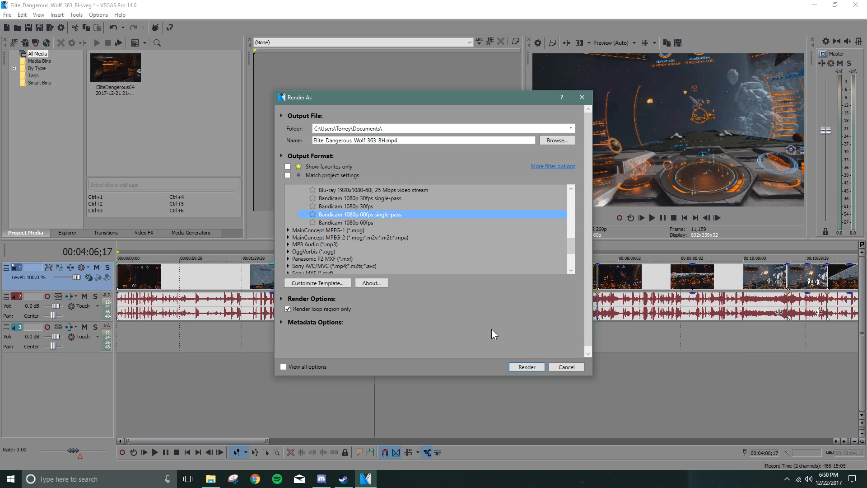
Start rendering Elite_Dangerous_Wolf_363_BH.mp4 to the Documents folder and cancel the render.
left_click(526, 367)
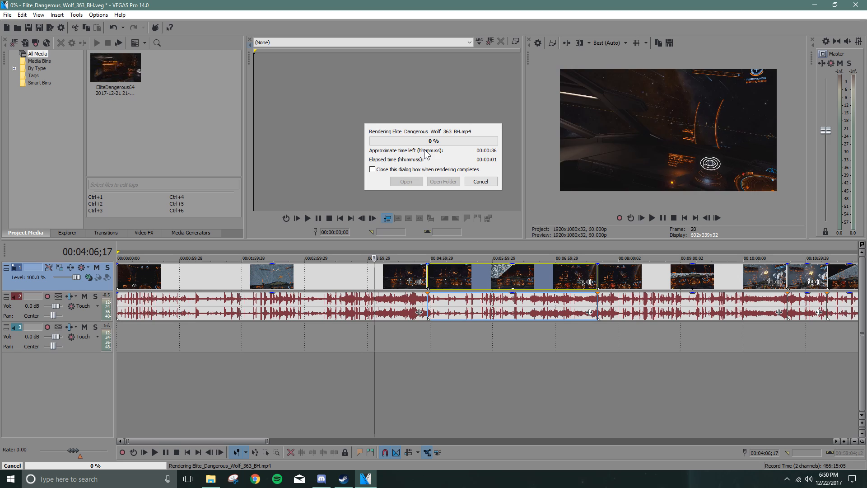
left_click(471, 183)
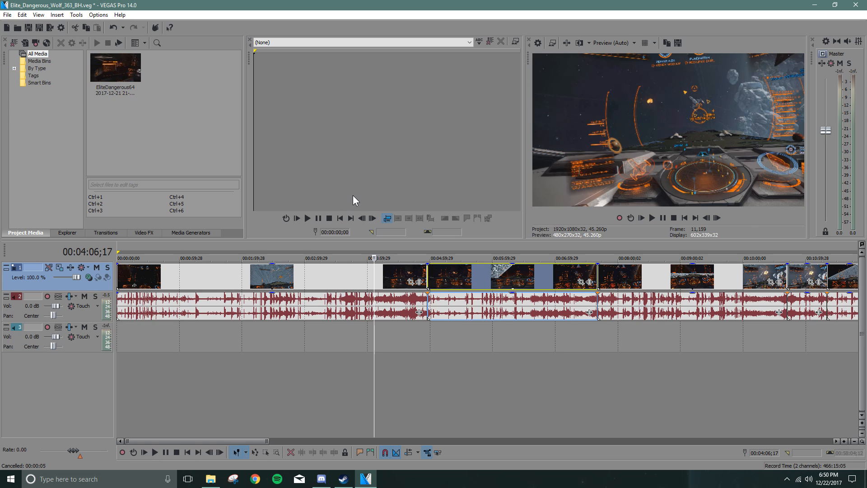